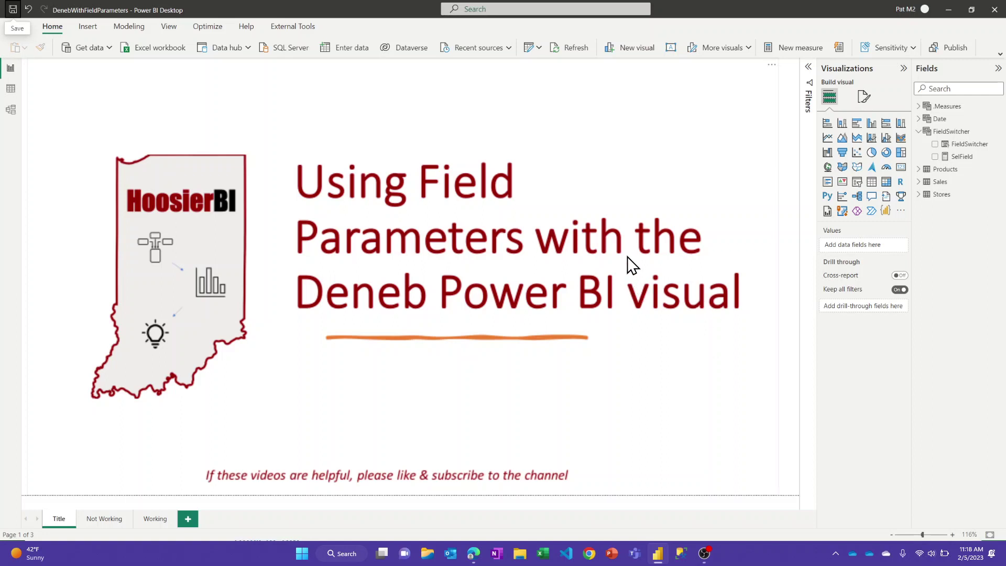
Step: On the Not Working page, switch FieldSwitcher to Category, then ProductName, and select the Deneb chart
{"action": "left_click", "coordinate": [104, 518]}
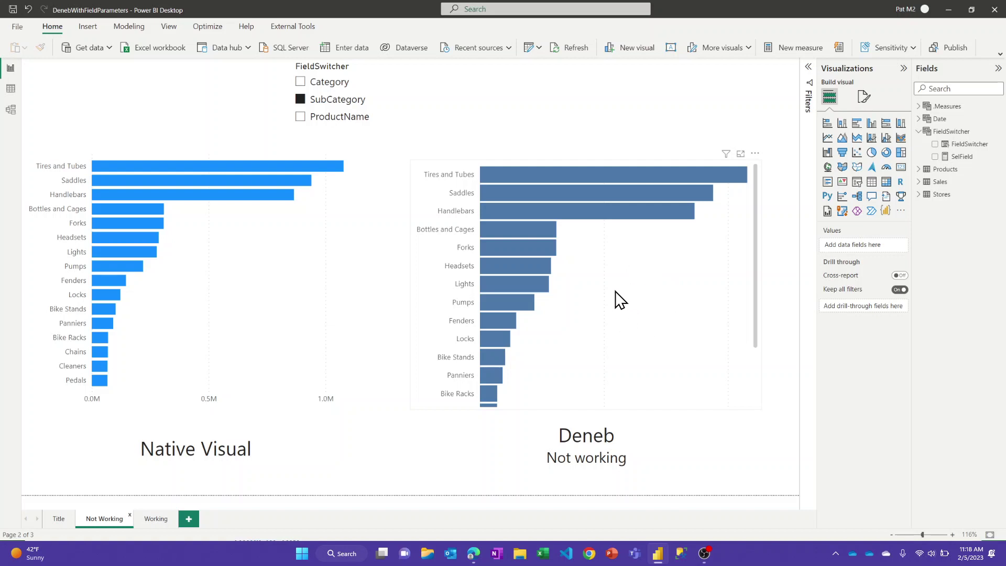
{"action": "left_click", "coordinate": [325, 85]}
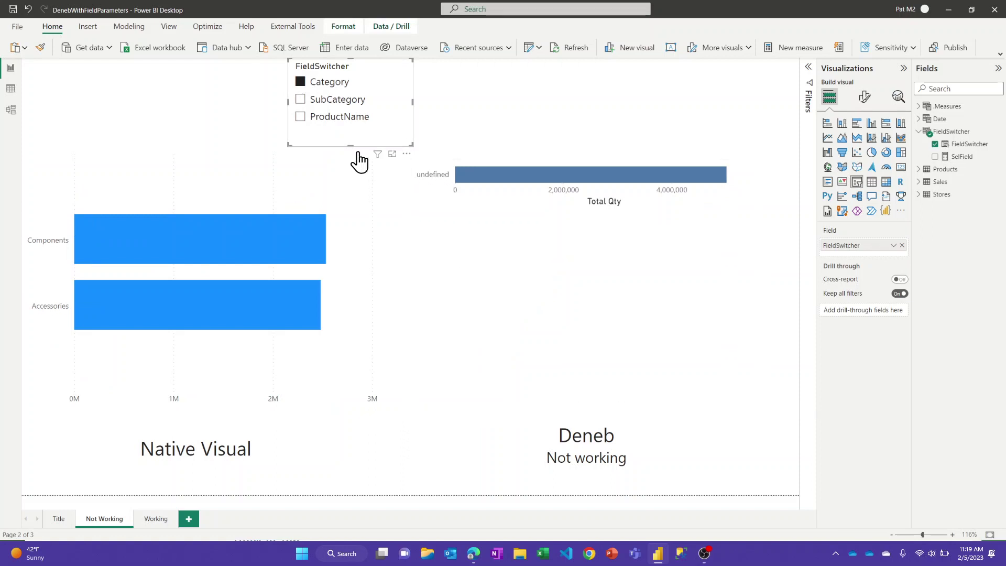
{"action": "left_click", "coordinate": [340, 124]}
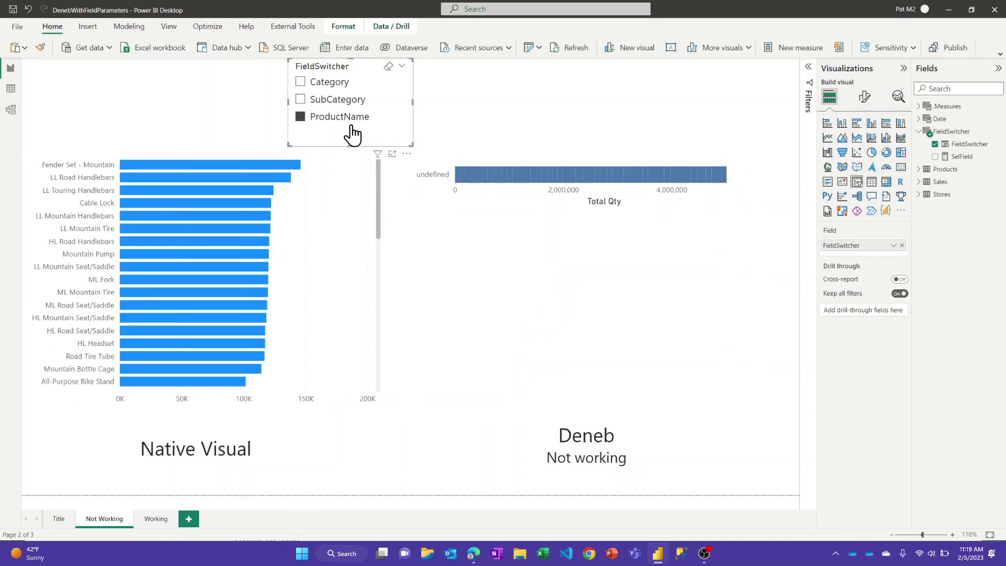
{"action": "left_click", "coordinate": [426, 221]}
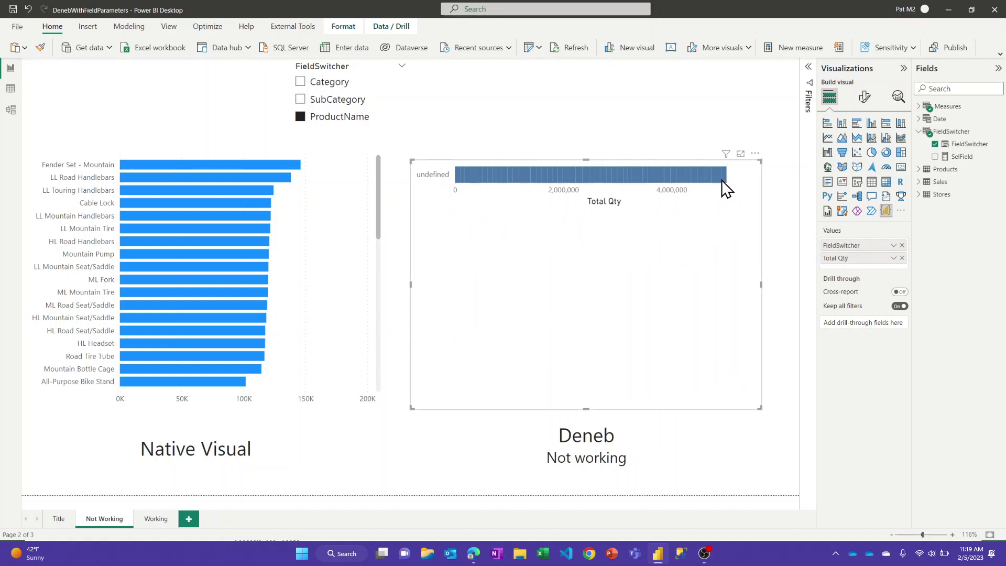
Step: Open the Deneb visual's specification editor and dismiss the field mapping dialog
{"action": "left_click", "coordinate": [755, 155]}
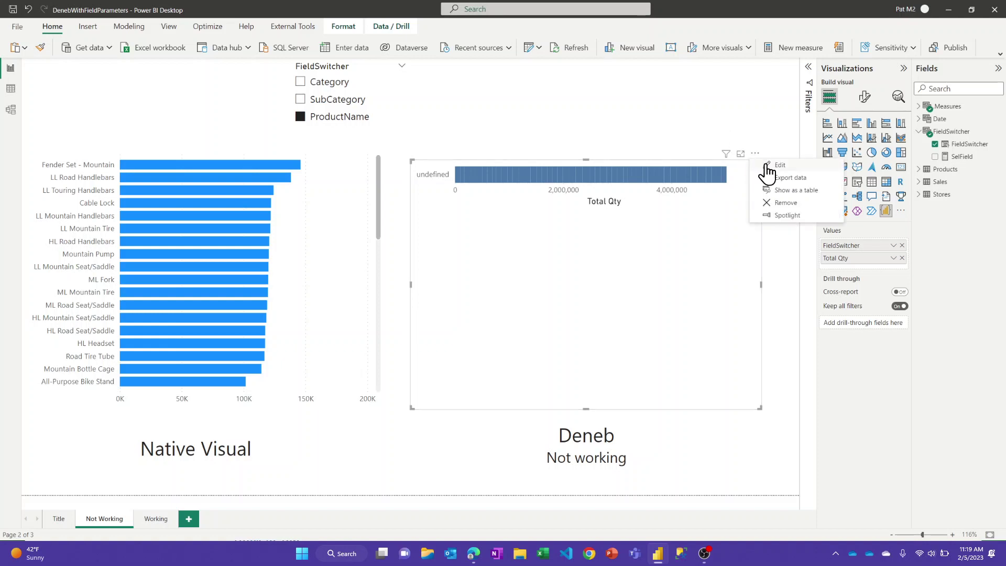
{"action": "left_click", "coordinate": [781, 176]}
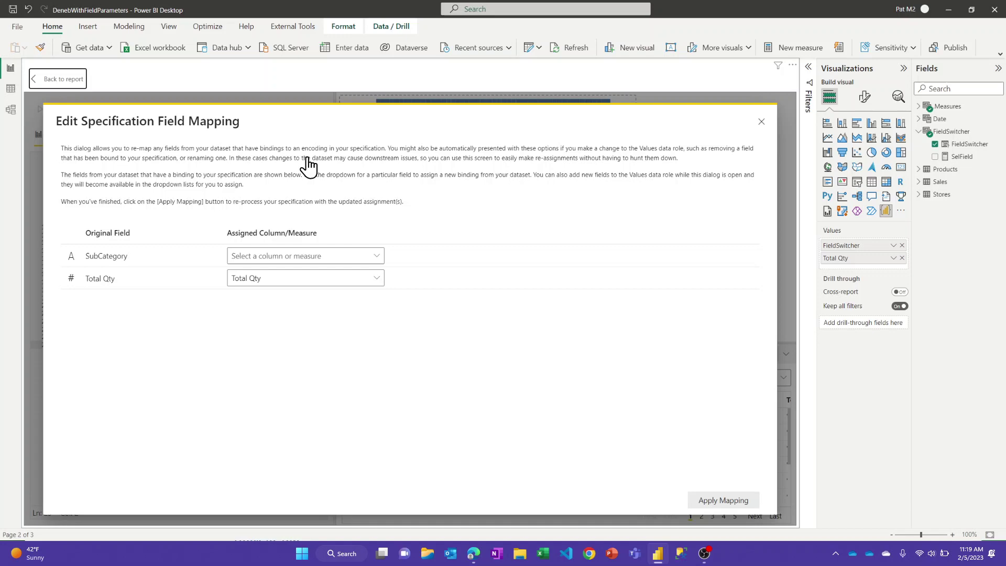
{"action": "left_click", "coordinate": [760, 124]}
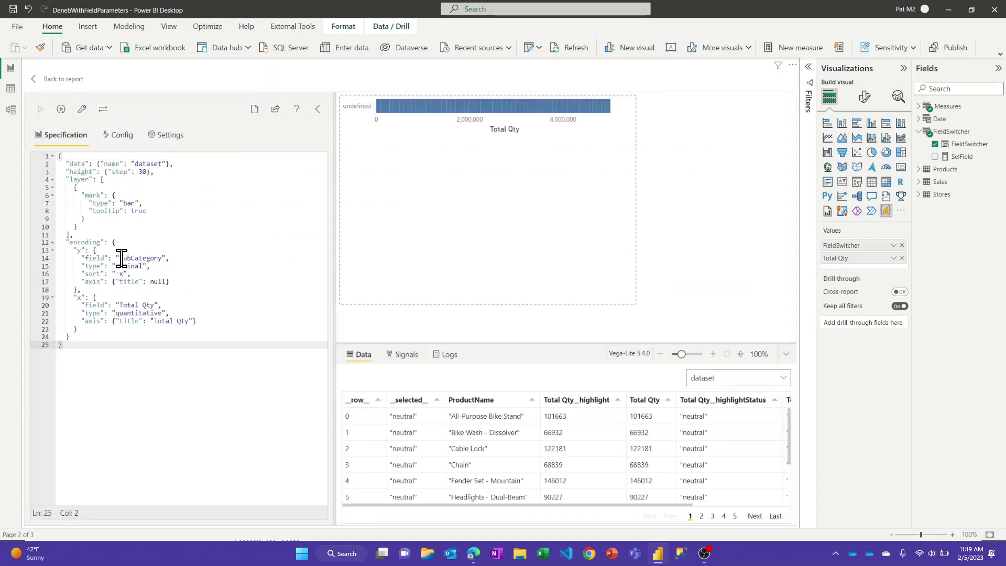
Step: Replace SubCategory with FieldSwitcher in line 14's y field and reformat the specification
{"action": "left_click_drag", "start_coordinate": [120, 258], "coordinate": [162, 258]}
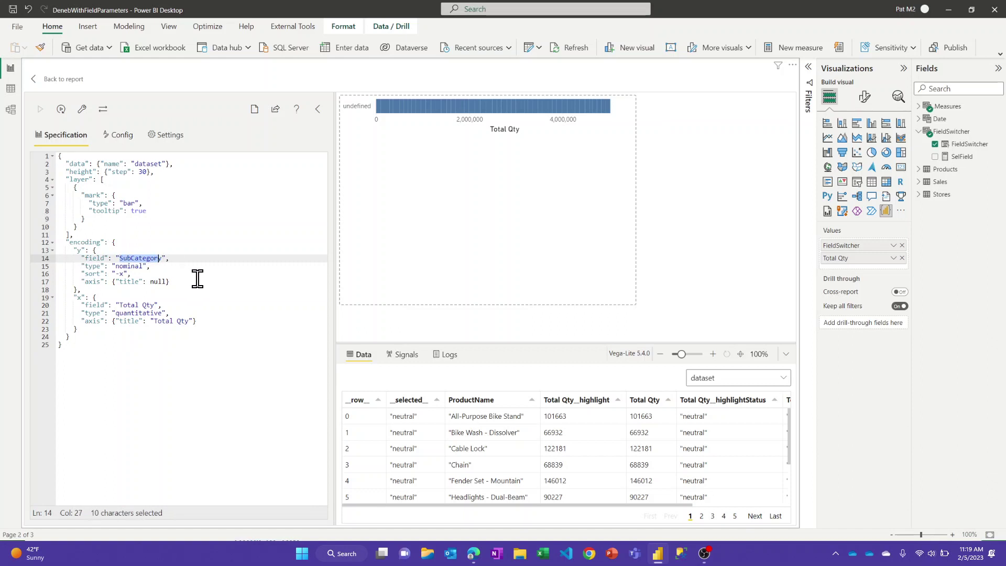
{"action": "key", "text": "Delete"}
{"action": "key", "text": "Delete"}
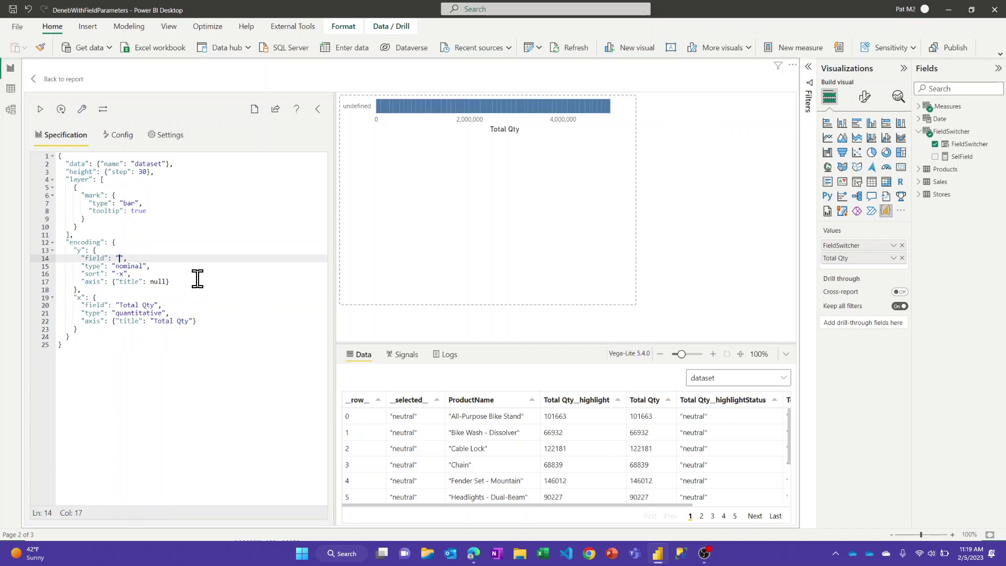
{"action": "type", "text": "FieldSwitcher"}
{"action": "left_click", "coordinate": [81, 109]}
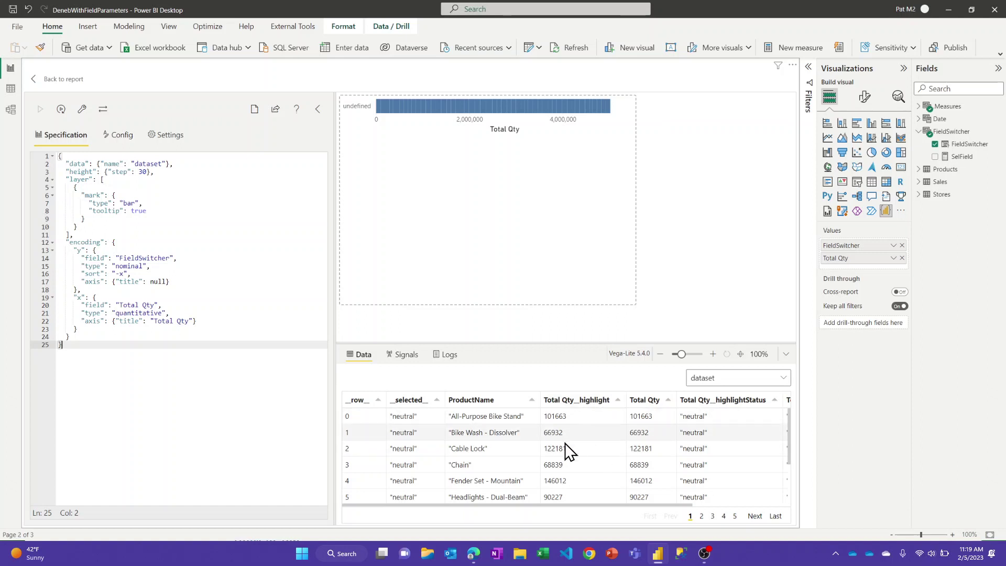
{"action": "left_click", "coordinate": [755, 381]}
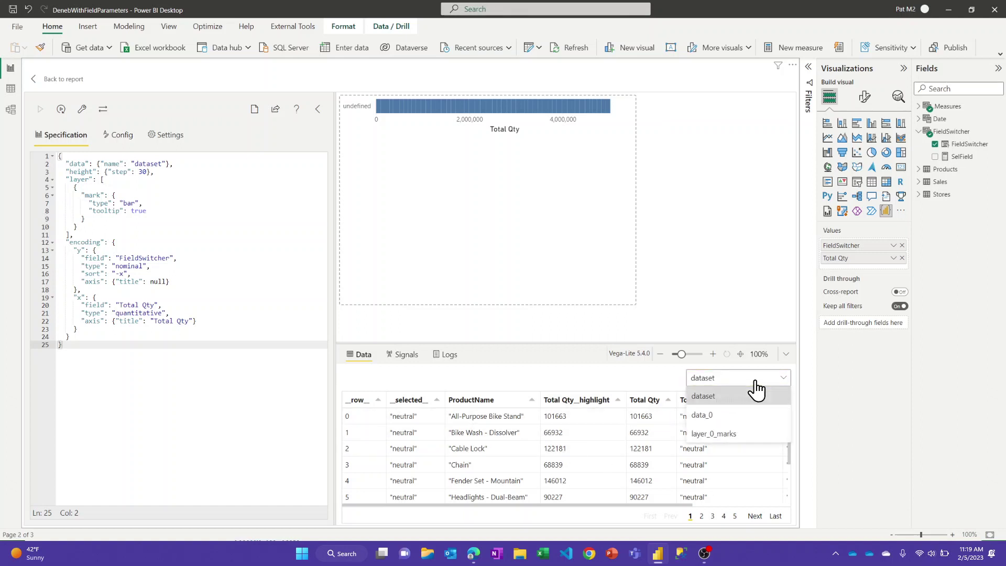
{"action": "left_click", "coordinate": [729, 418]}
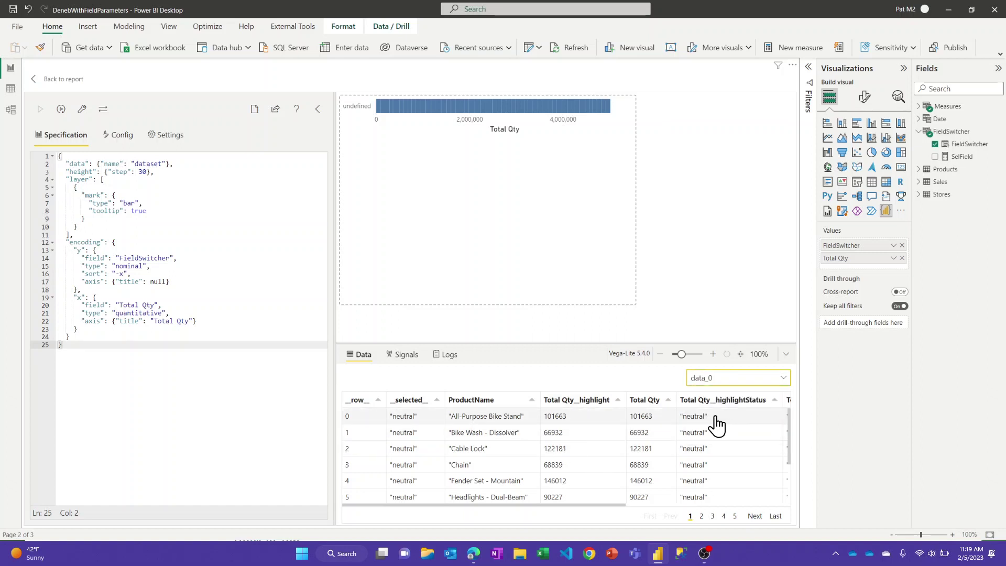
{"action": "left_click_drag", "start_coordinate": [611, 505], "coordinate": [665, 504]}
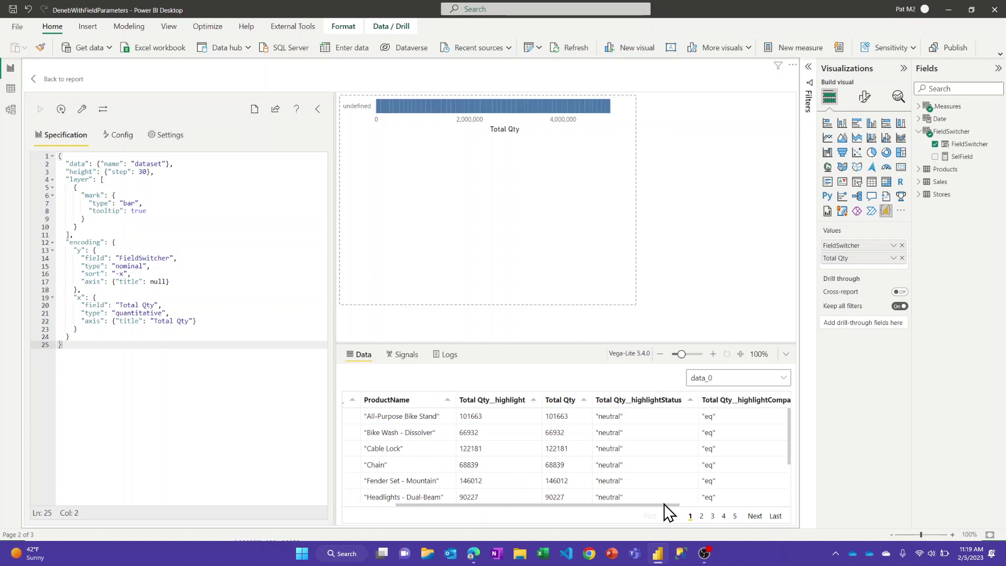
{"action": "left_click", "coordinate": [754, 378]}
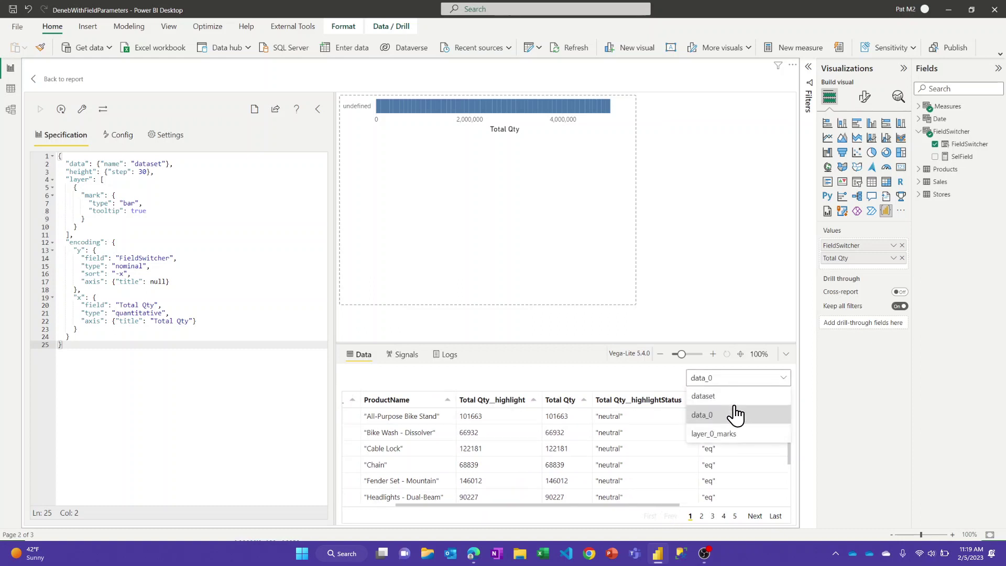
{"action": "left_click", "coordinate": [725, 396]}
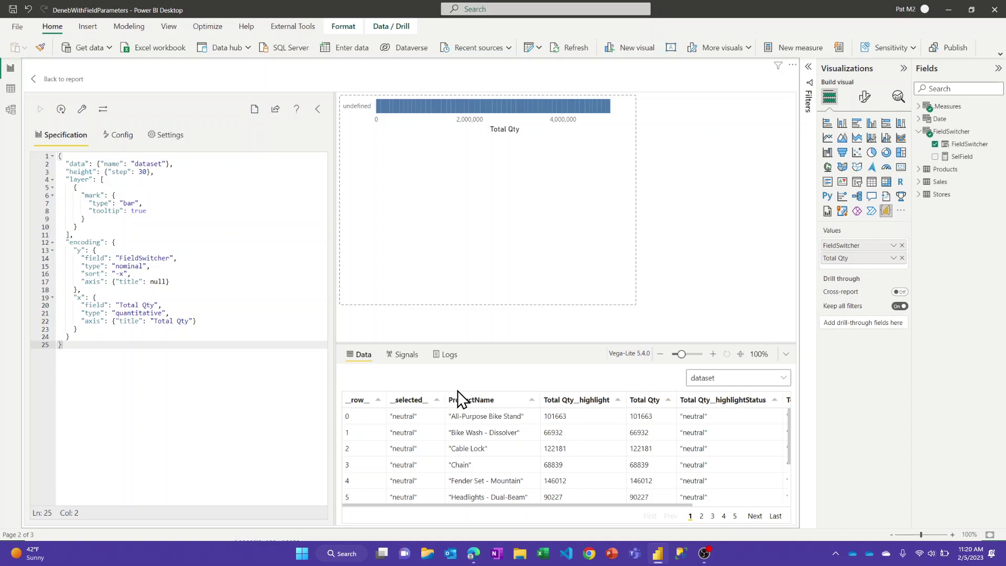
Step: Leave the Deneb editor and go to the Working report page
{"action": "left_click", "coordinate": [68, 82]}
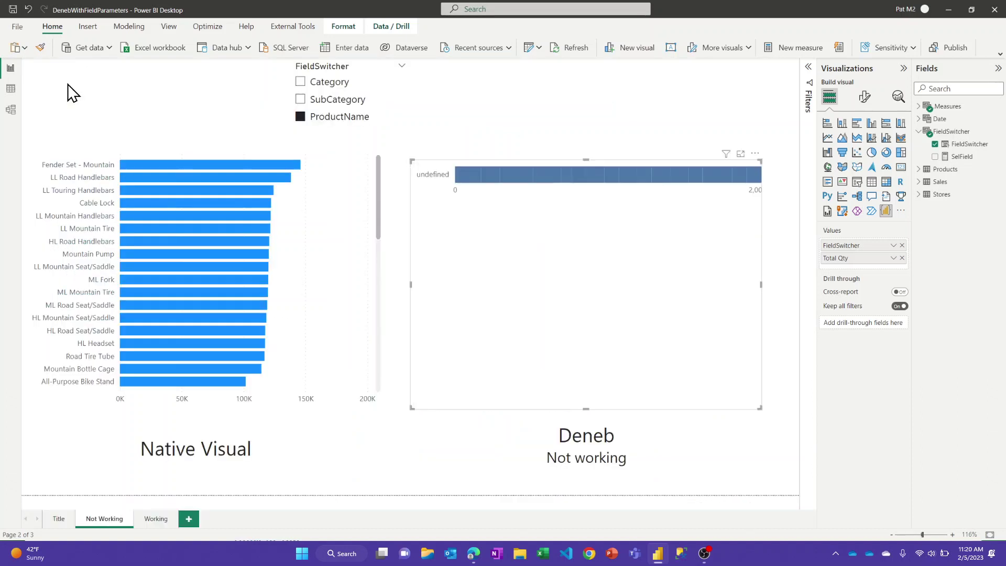
{"action": "left_click", "coordinate": [153, 518]}
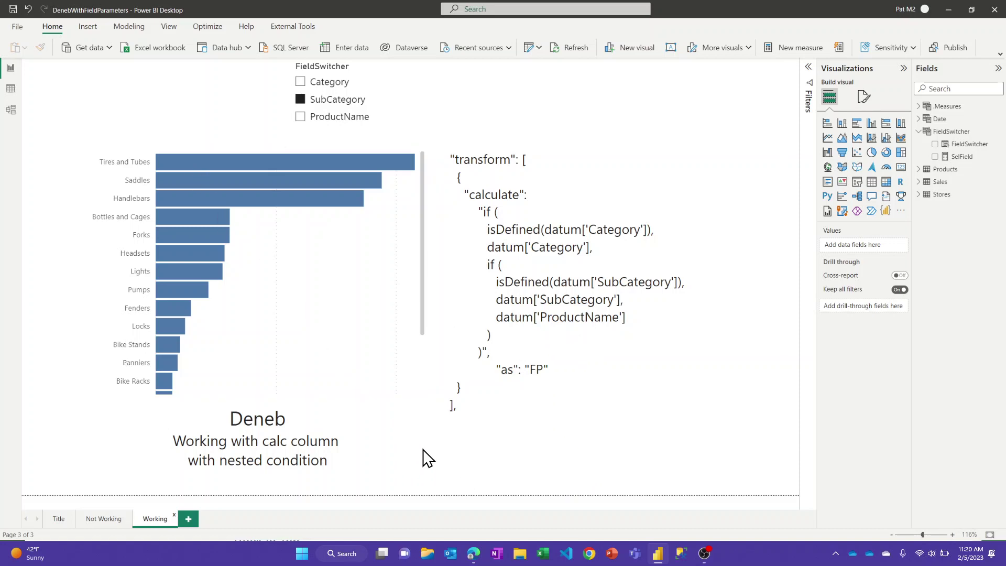
Step: Bring the Vega Expressions documentation to the front in Edge and scroll through it
{"action": "left_click", "coordinate": [473, 556]}
{"action": "scroll", "coordinate": [217, 238], "scroll_direction": "up", "scroll_amount": 20}
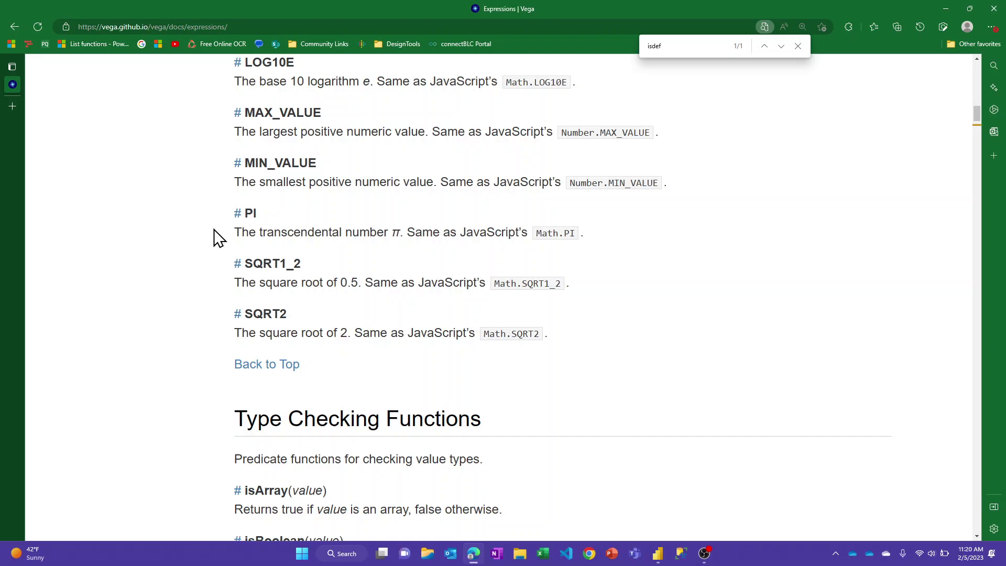
{"action": "scroll", "coordinate": [217, 238], "scroll_direction": "up", "scroll_amount": 10}
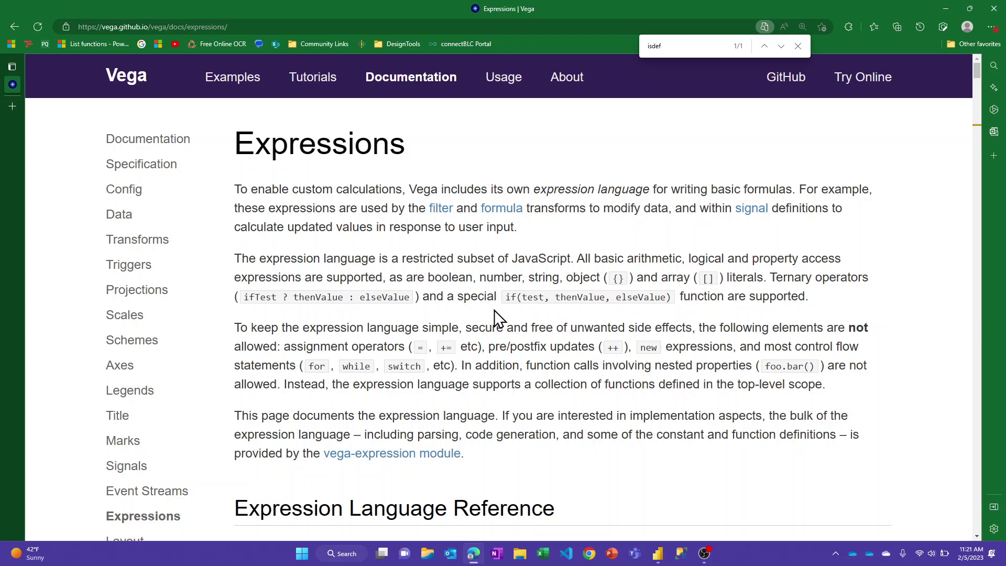
{"action": "scroll", "coordinate": [498, 313], "scroll_direction": "down", "scroll_amount": 1}
{"action": "scroll", "coordinate": [498, 314], "scroll_direction": "up", "scroll_amount": 1}
Step: Back in Power BI, cycle FieldSwitcher through Category, SubCategory and ProductName to confirm the chart follows
{"action": "left_click", "coordinate": [660, 558]}
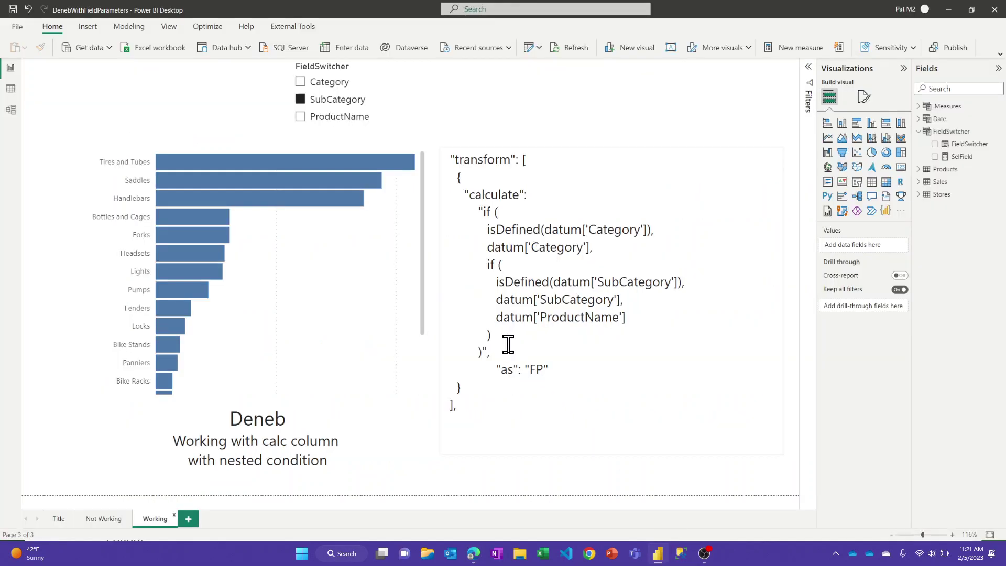
{"action": "left_click", "coordinate": [322, 83]}
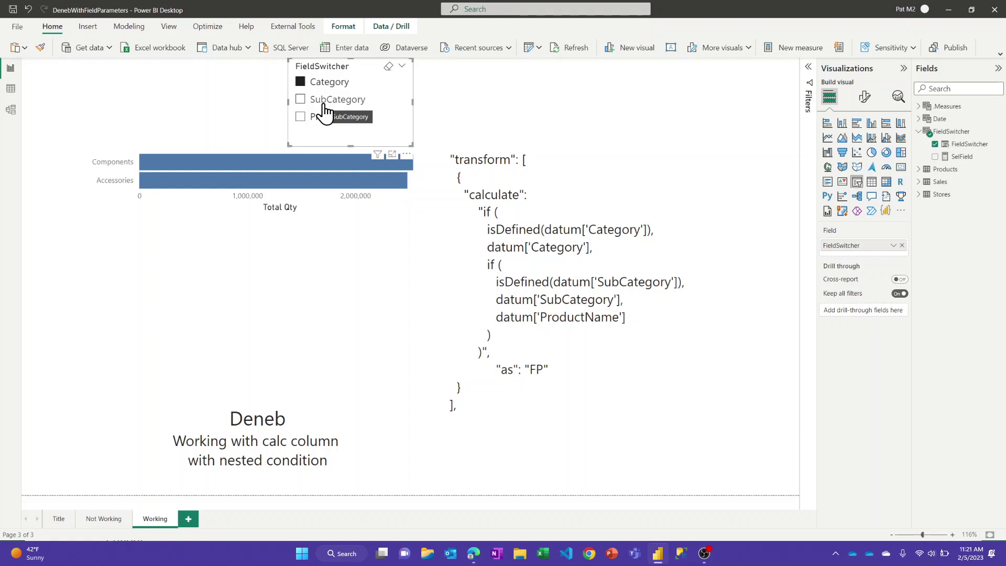
{"action": "left_click", "coordinate": [324, 102]}
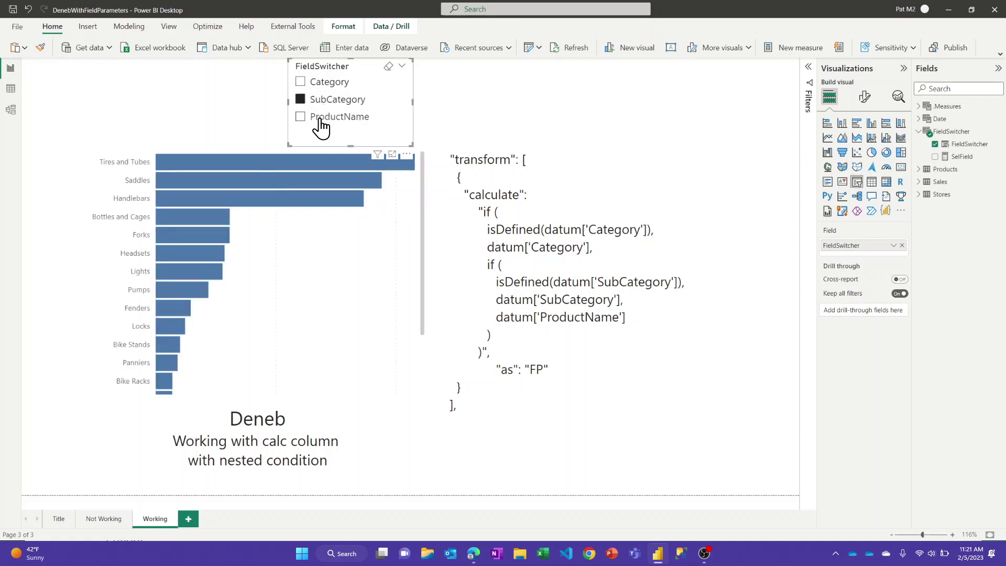
{"action": "left_click", "coordinate": [320, 122]}
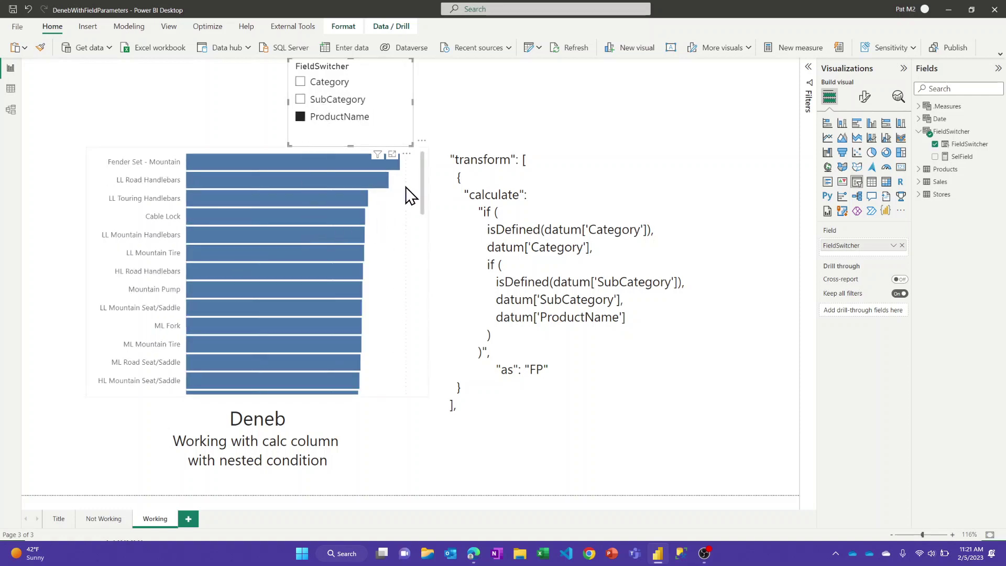
Step: Select the Deneb bar chart and open it for editing
{"action": "left_click", "coordinate": [407, 154]}
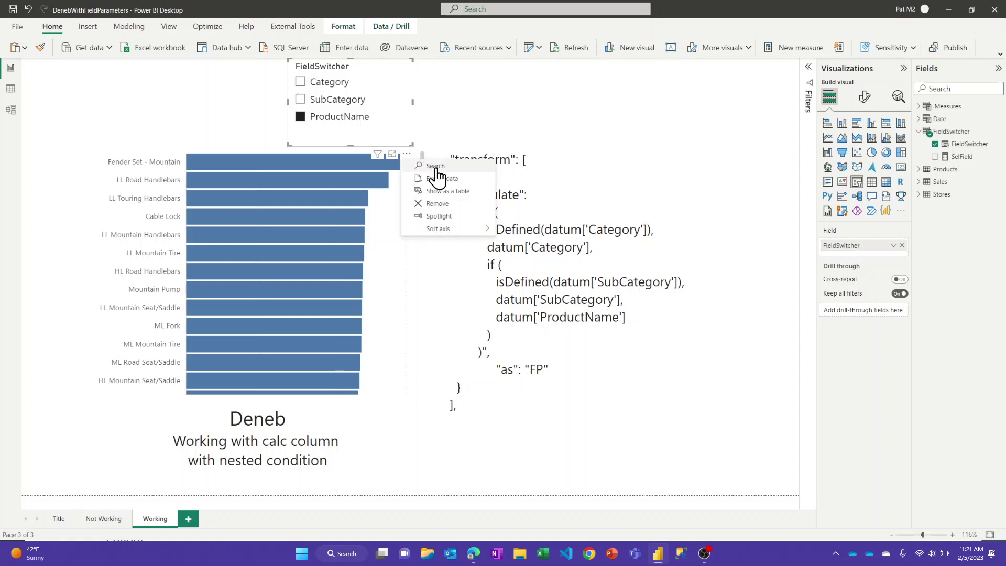
{"action": "left_click", "coordinate": [414, 281]}
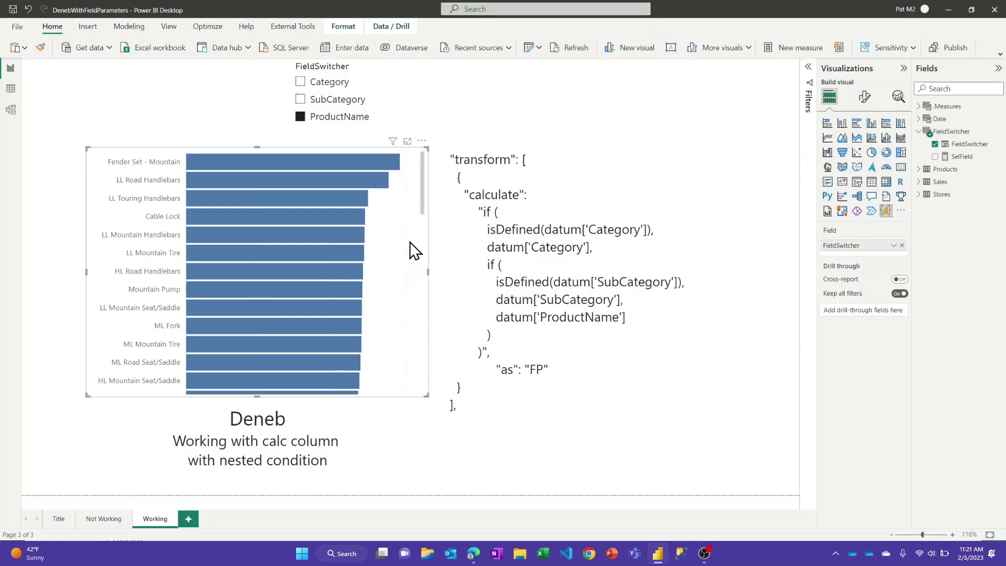
{"action": "left_click", "coordinate": [423, 142]}
Step: Open the Deneb chart's editor and close the field mapping dialog to see the spec
{"action": "left_click", "coordinate": [441, 155]}
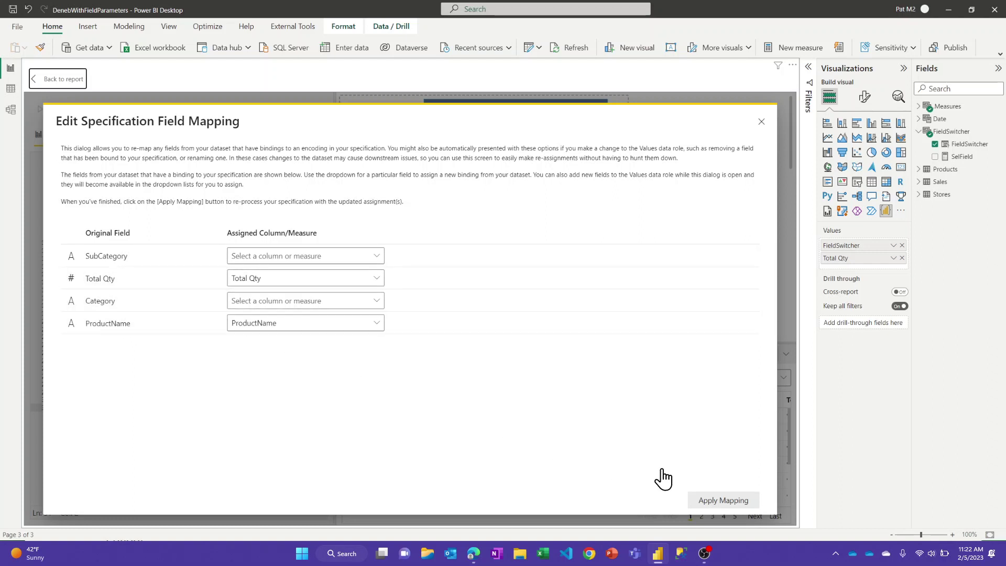
{"action": "left_click", "coordinate": [758, 126]}
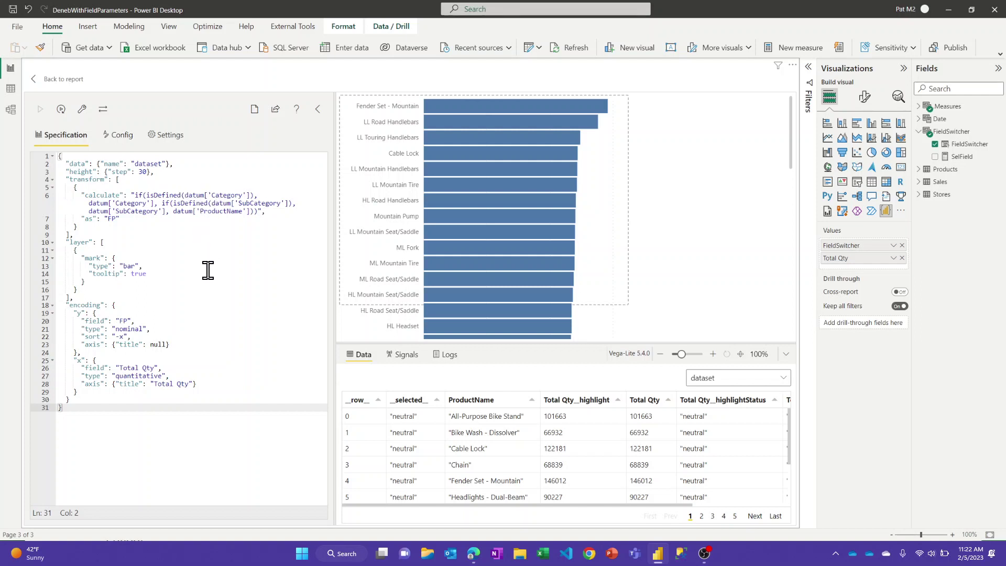
{"action": "left_click", "coordinate": [474, 557]}
{"action": "scroll", "coordinate": [288, 263], "scroll_direction": "down", "scroll_amount": 7}
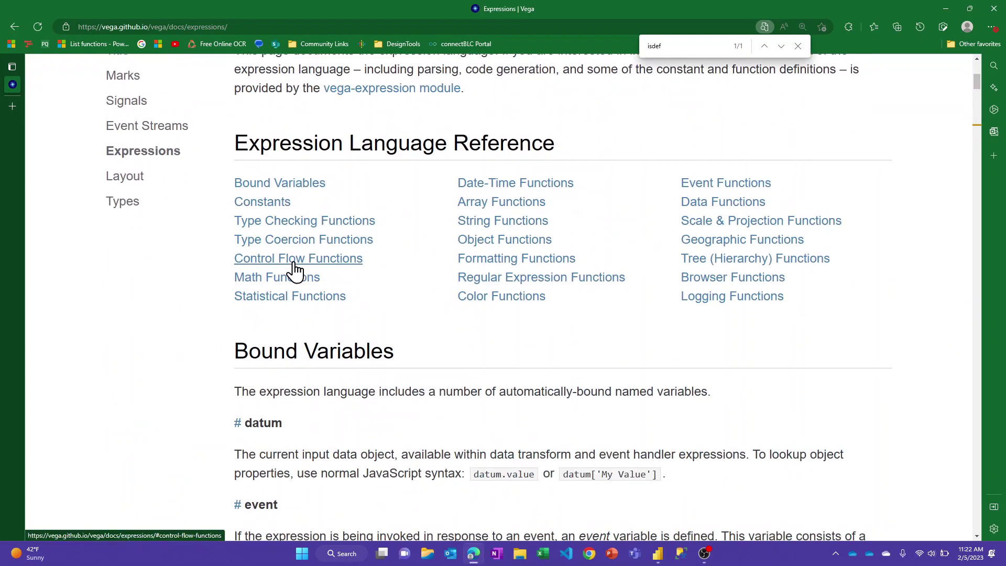
{"action": "scroll", "coordinate": [295, 270], "scroll_direction": "down", "scroll_amount": 15}
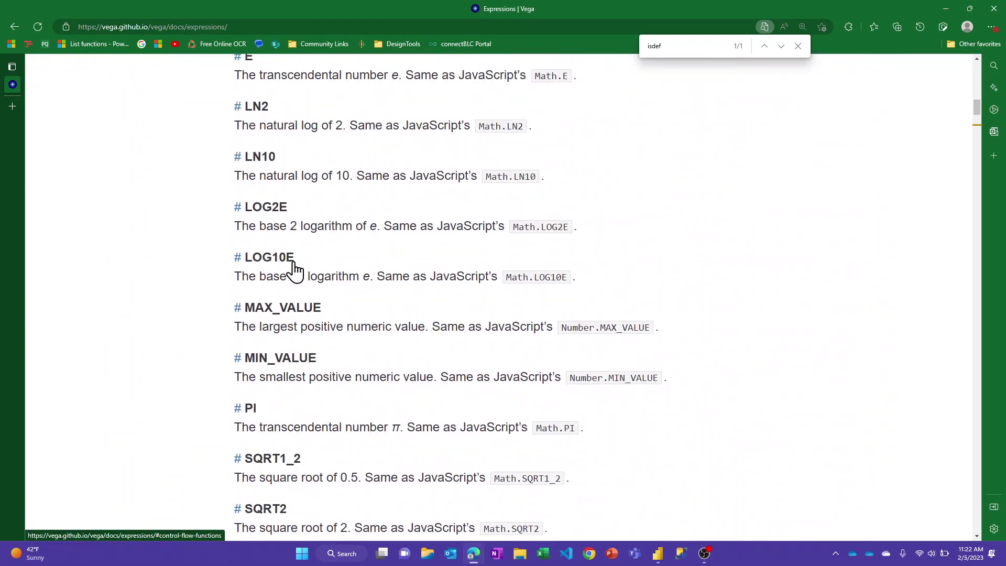
{"action": "scroll", "coordinate": [295, 270], "scroll_direction": "down", "scroll_amount": 14}
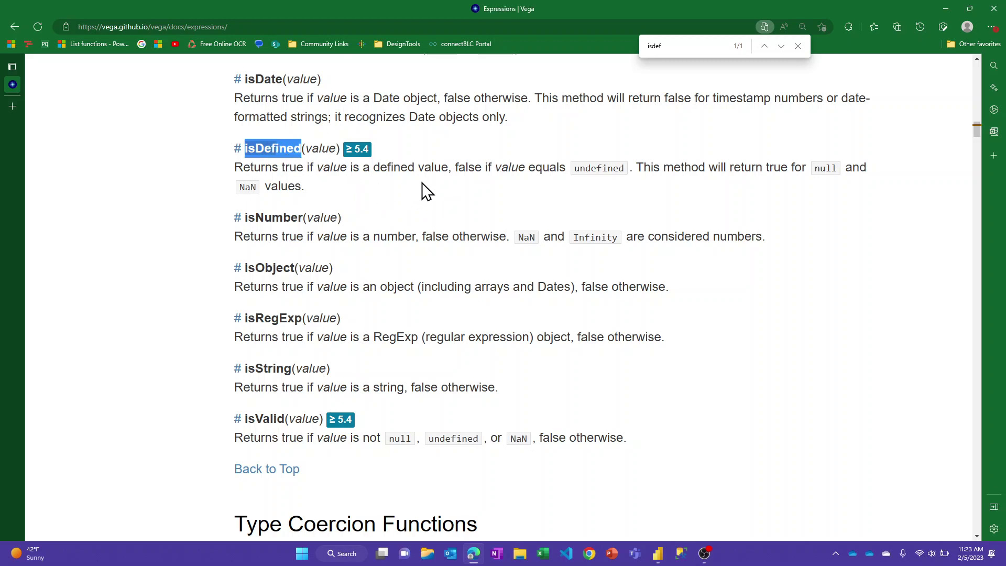
{"action": "scroll", "coordinate": [427, 191], "scroll_direction": "up", "scroll_amount": 1}
{"action": "scroll", "coordinate": [426, 191], "scroll_direction": "down", "scroll_amount": 1}
{"action": "left_click", "coordinate": [658, 553]}
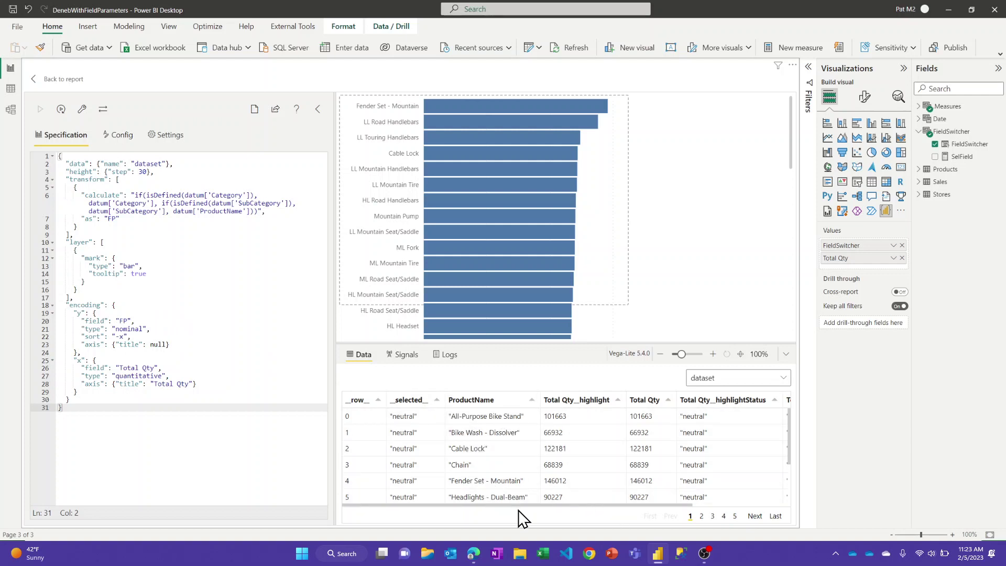
Step: Show the data_0 dataset in the preview table, scroll to its FP column, then return to the report
{"action": "left_click_drag", "start_coordinate": [517, 505], "coordinate": [621, 506]}
{"action": "left_click", "coordinate": [705, 377]}
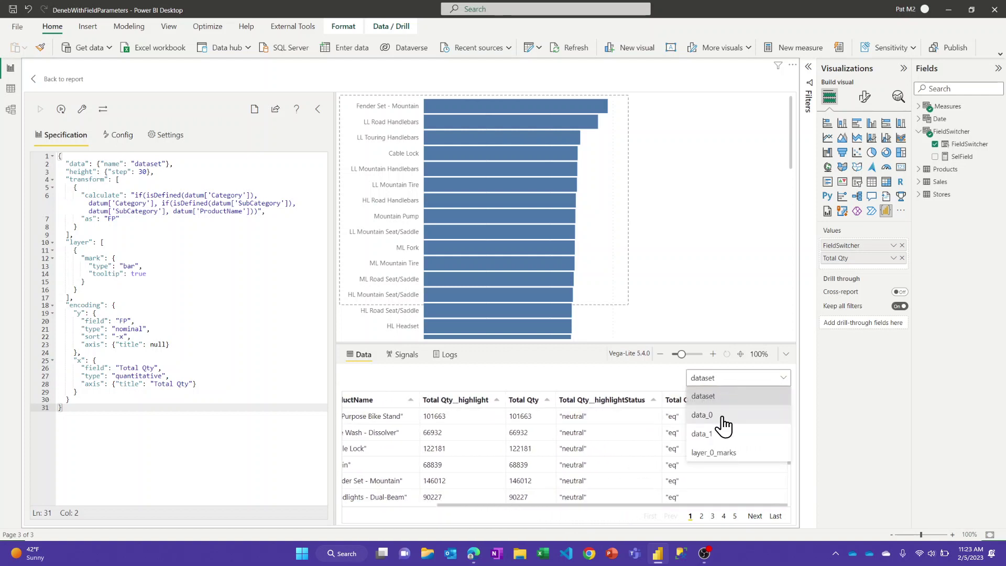
{"action": "left_click", "coordinate": [723, 413]}
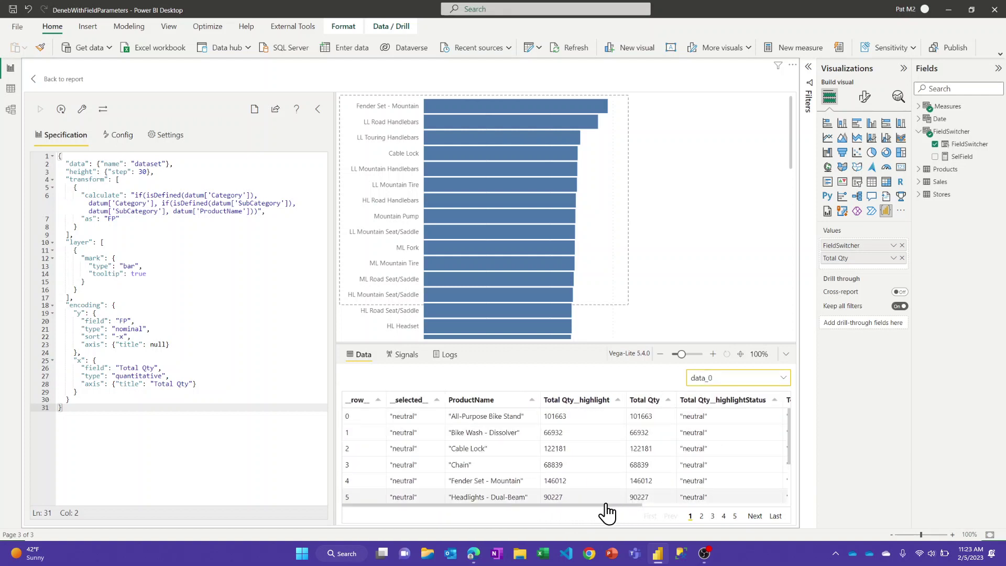
{"action": "left_click_drag", "start_coordinate": [597, 505], "coordinate": [743, 505]}
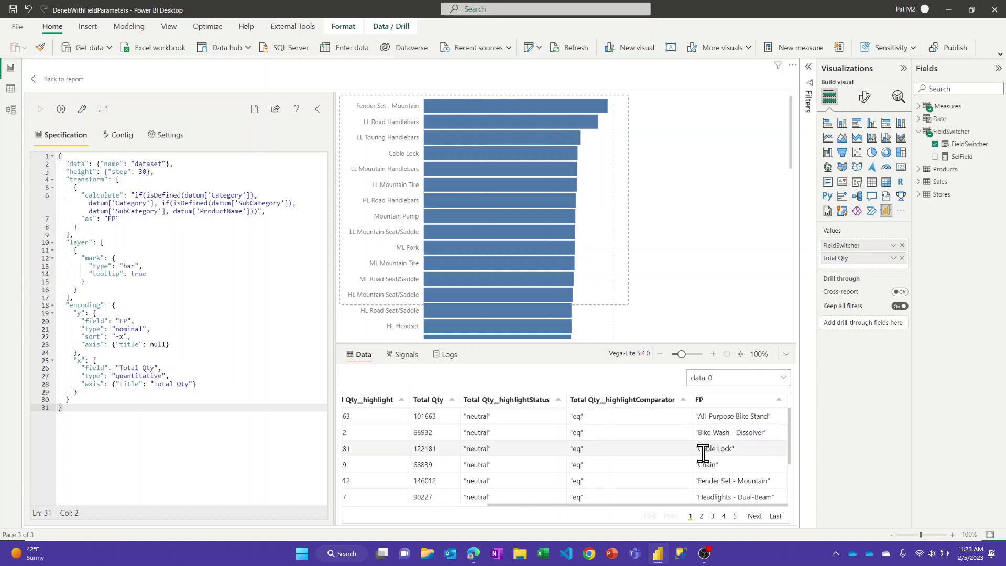
{"action": "mouse_move", "coordinate": [644, 504]}
{"action": "left_mouse_down"}
{"action": "mouse_move", "coordinate": [527, 518]}
{"action": "mouse_move", "coordinate": [655, 511]}
{"action": "left_mouse_up"}
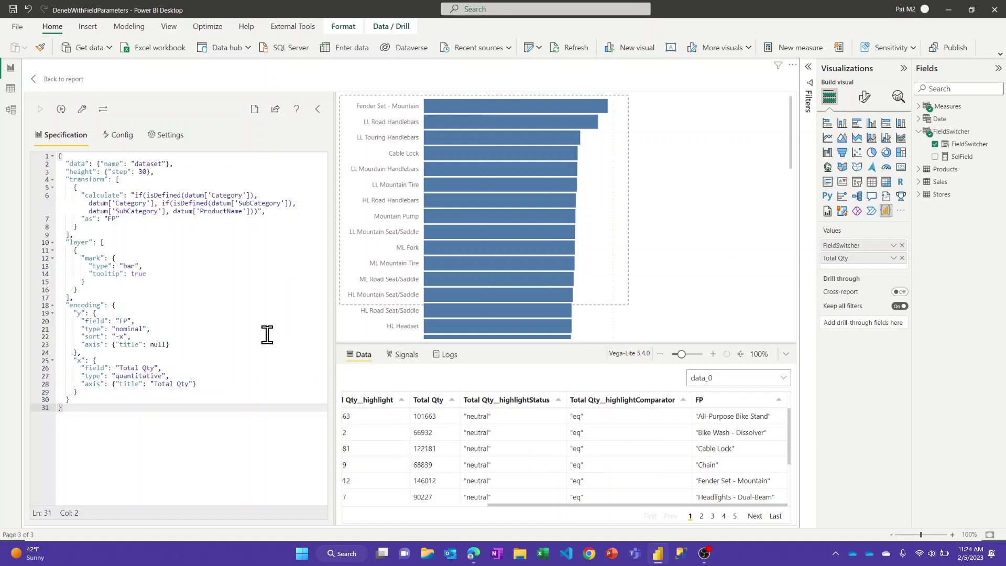
{"action": "left_click", "coordinate": [61, 81]}
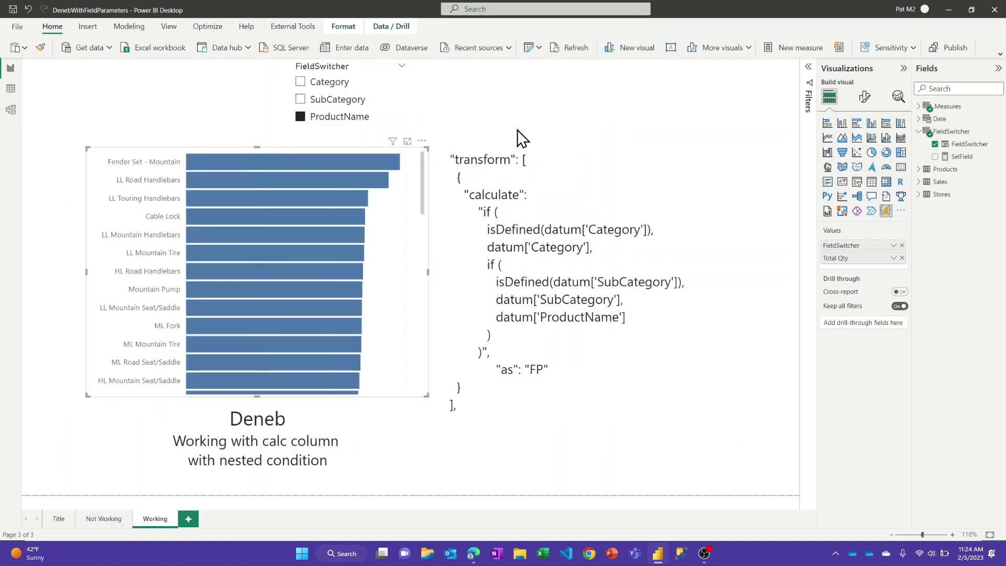